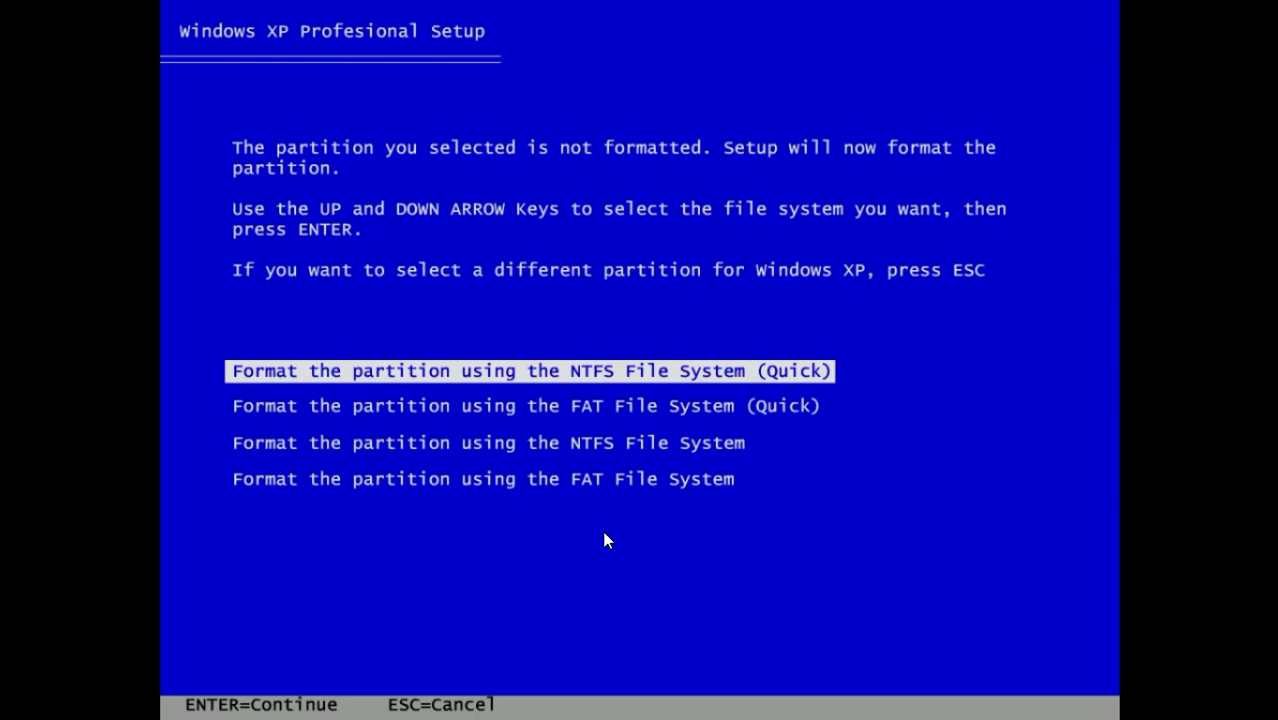
# Choose an NTFS format option for the partition and let file copying begin.
pyautogui.moveTo(707, 670)
pyautogui.press('Right')
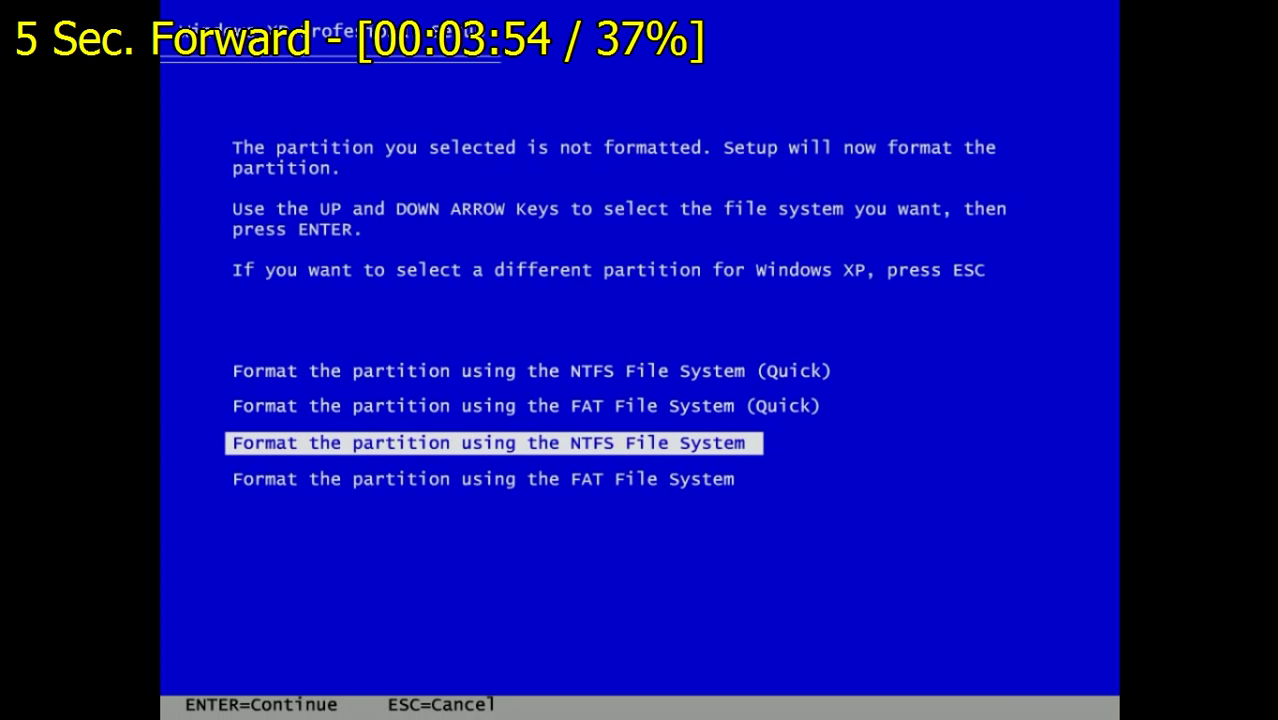
pyautogui.press('Right')
pyautogui.press('Right')
pyautogui.press('Right')
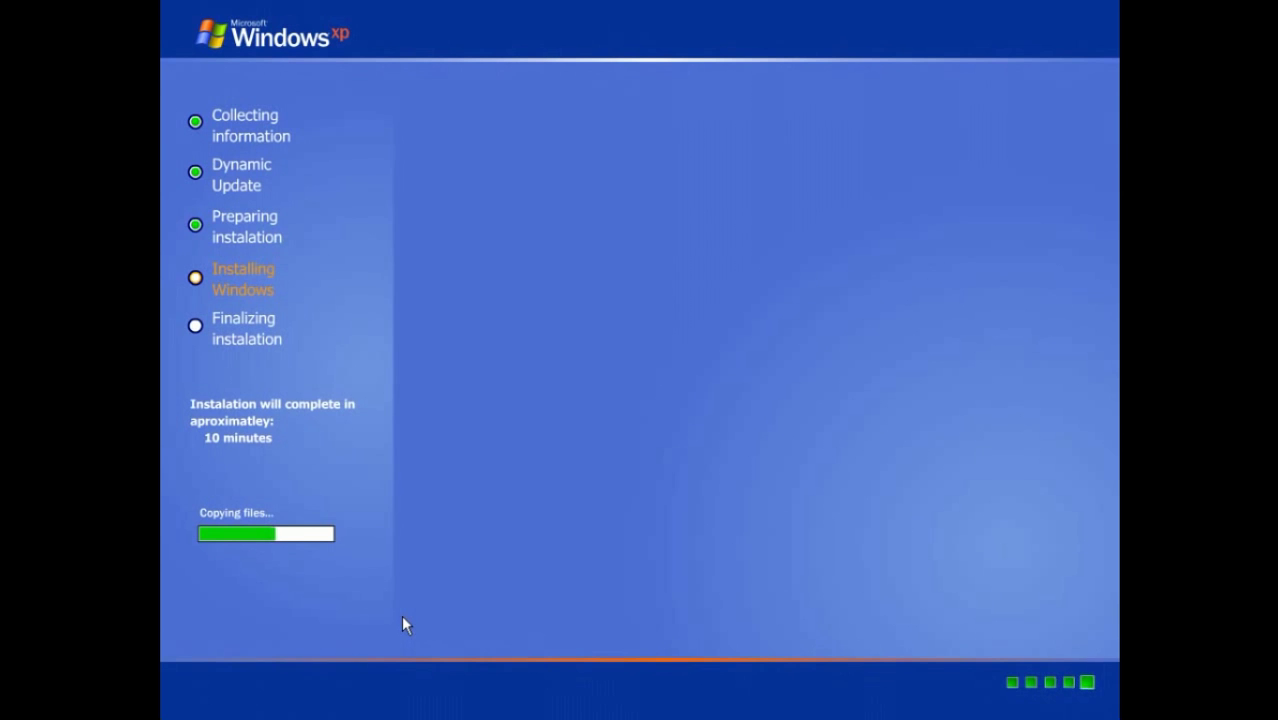
# Wait for copying to finish until English (United States) regional options with US keyboard appear.
pyautogui.press('Right')
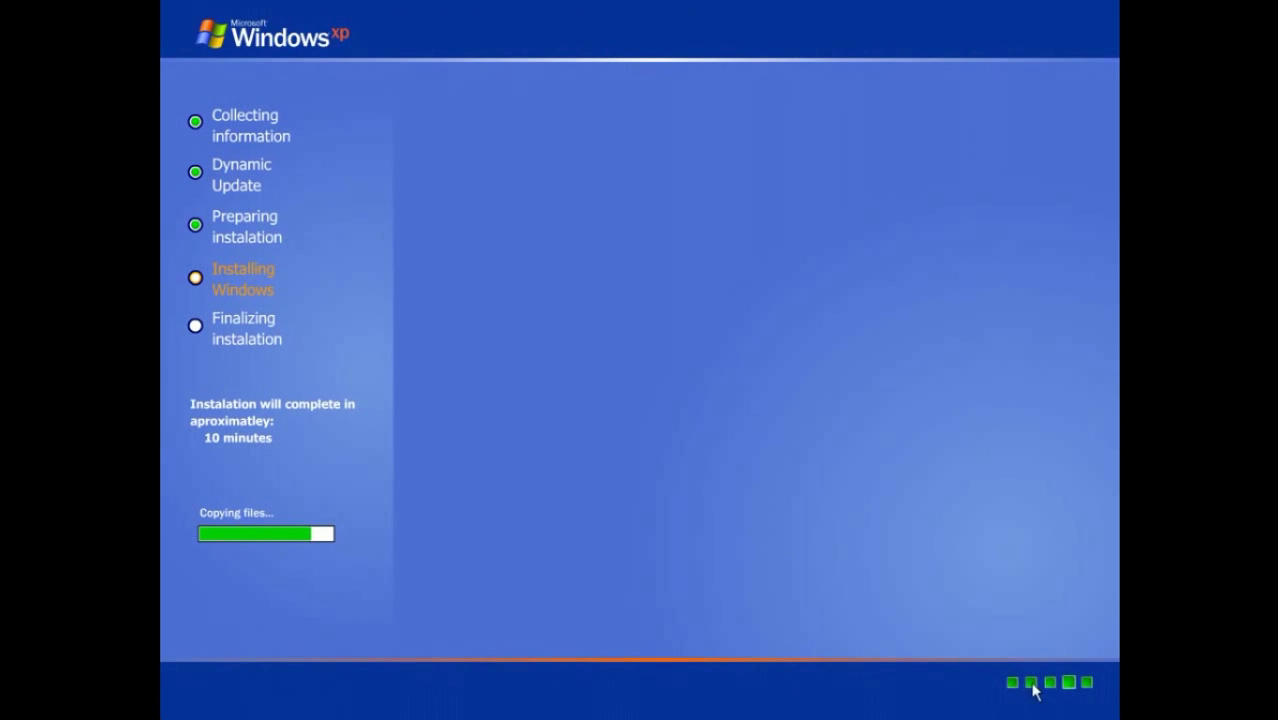
pyautogui.press('Right')
pyautogui.press('Right')
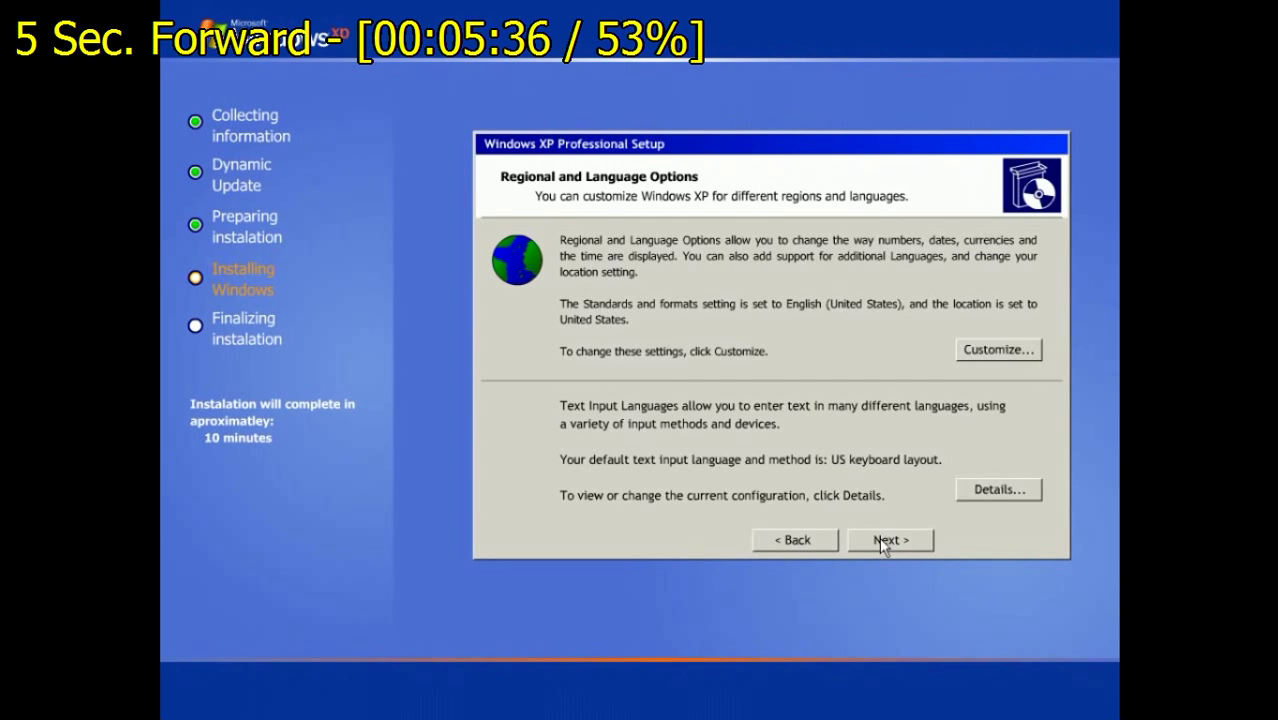
# Accept default regional settings, then enter the owner's name and organisation Home.
pyautogui.click(887, 538)
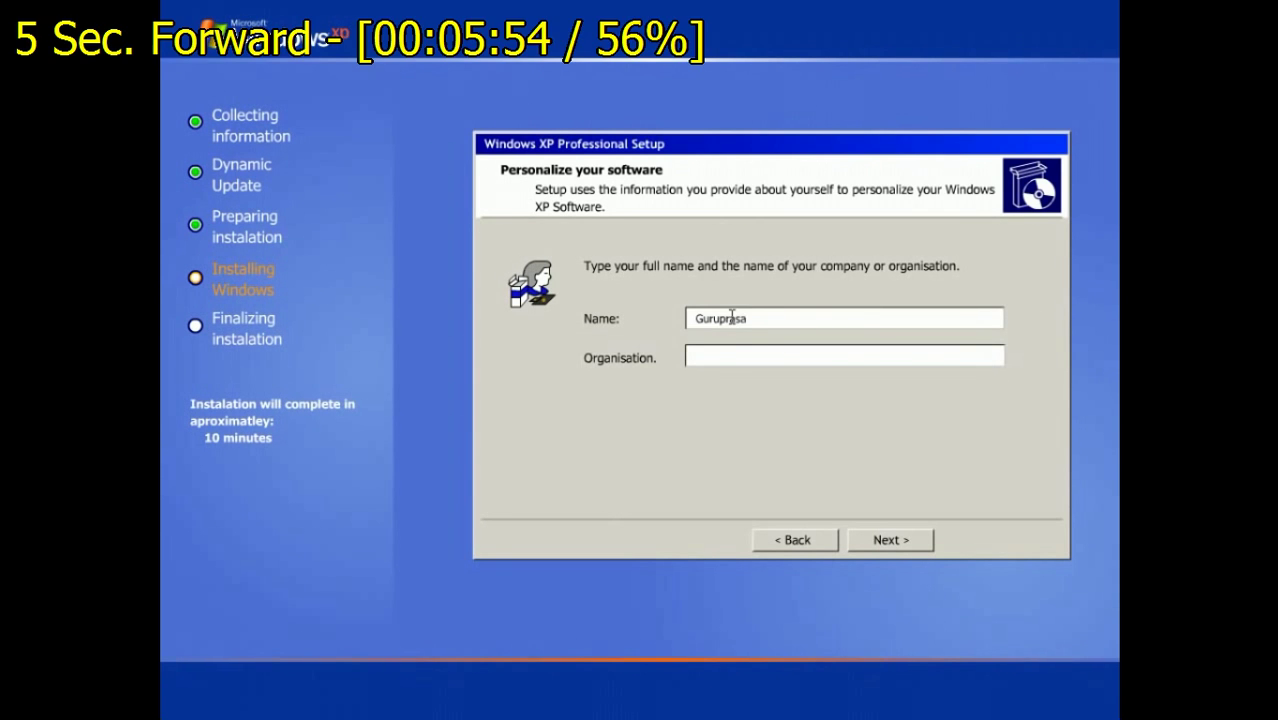
pyautogui.write('d')
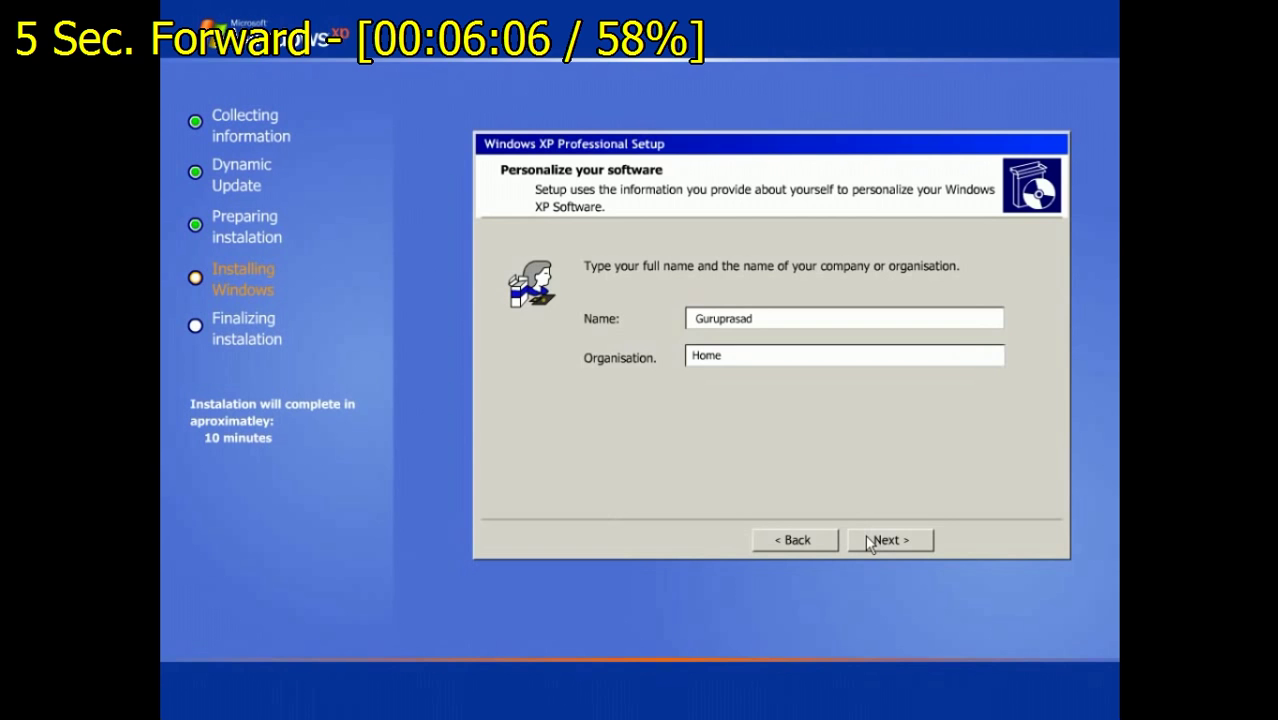
pyautogui.click(868, 541)
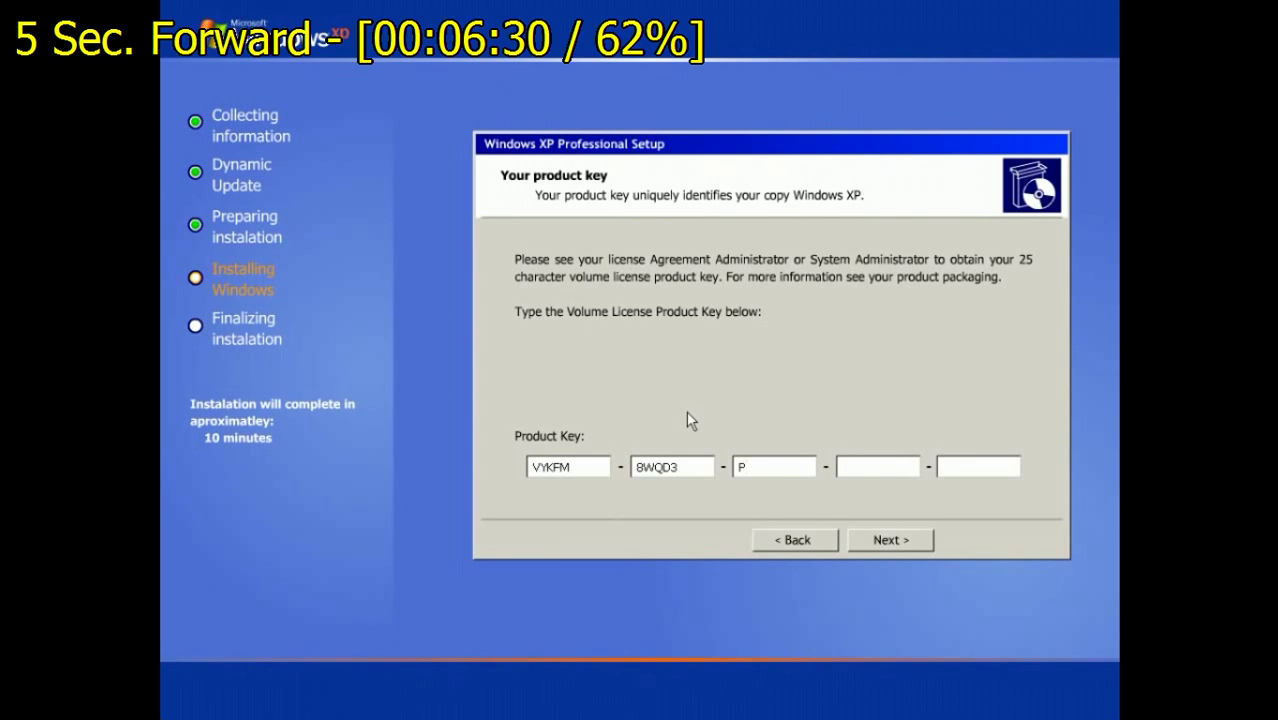
# Enter the 25-character product key and submit it.
pyautogui.write('QC2R')
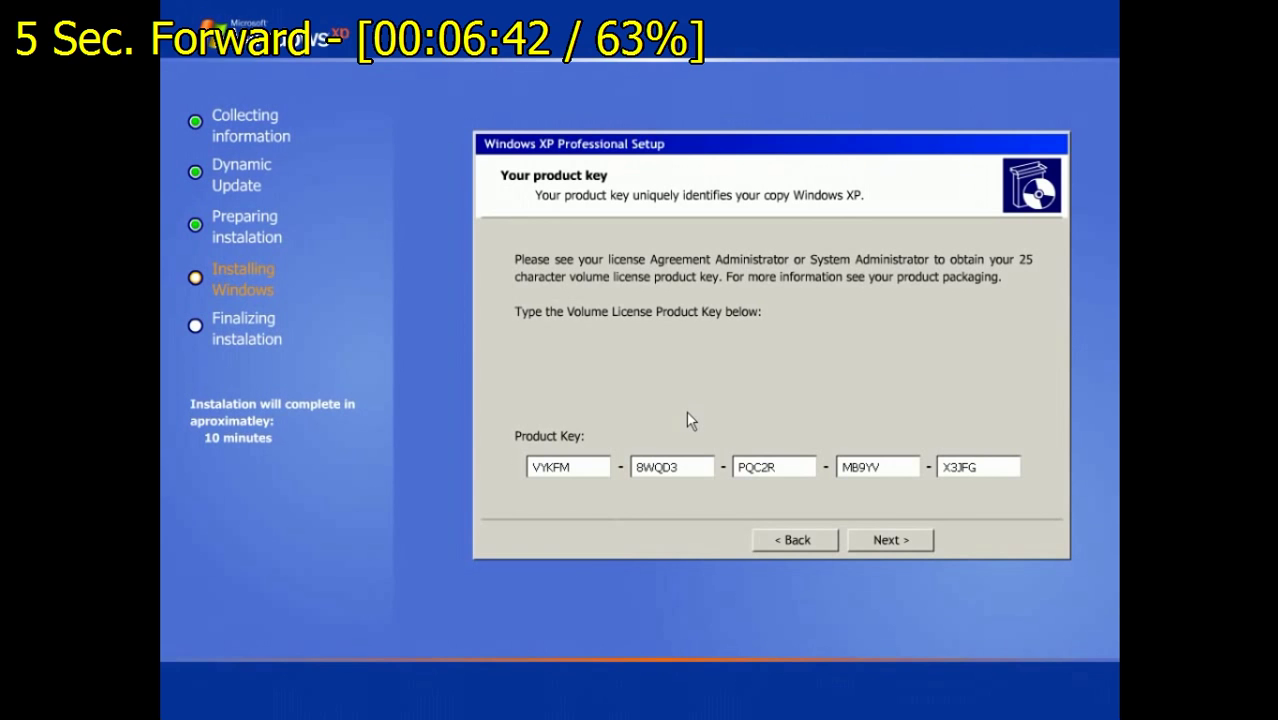
pyautogui.click(876, 540)
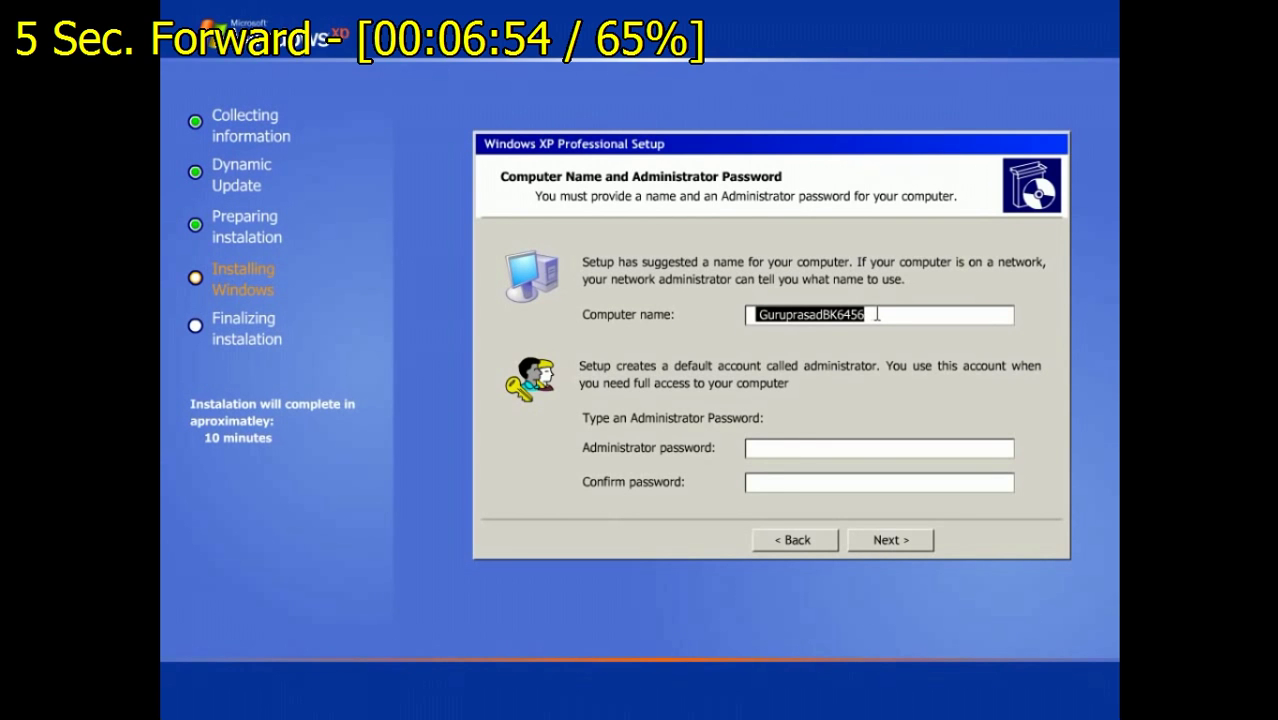
# Keep the suggested computer name and enter and confirm a nine-character administrator password.
pyautogui.click(802, 448)
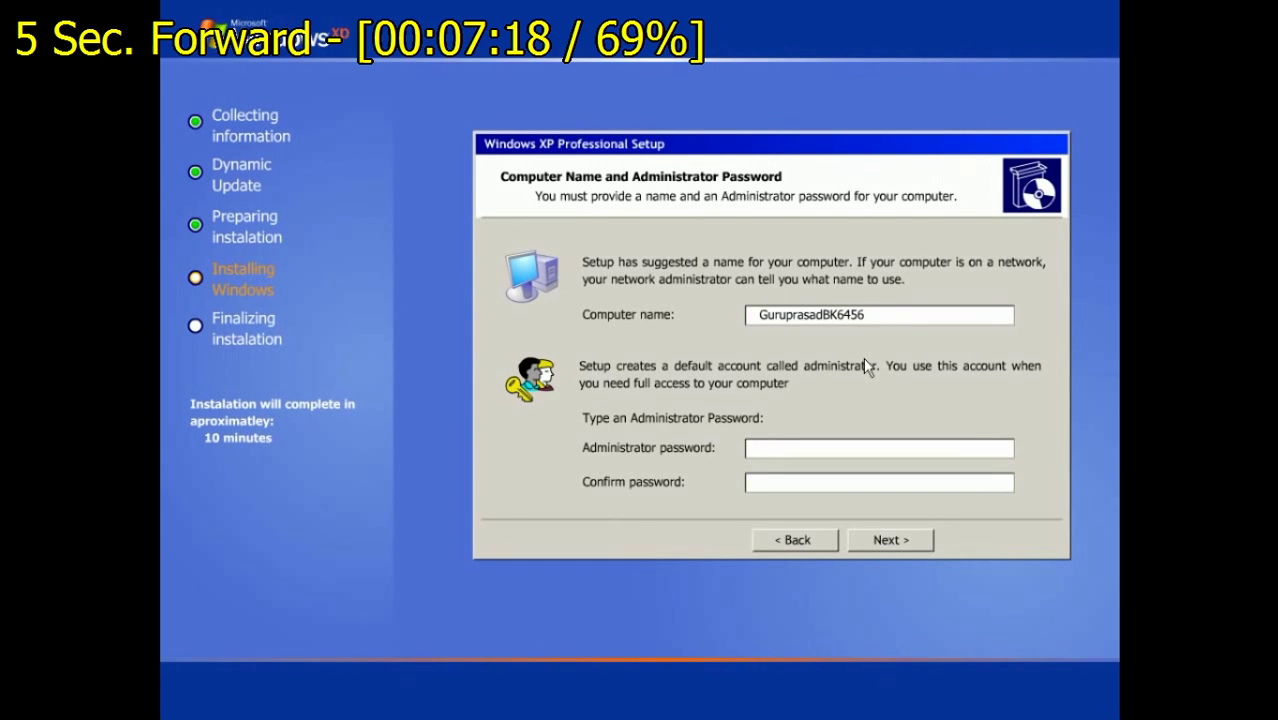
pyautogui.write('**')
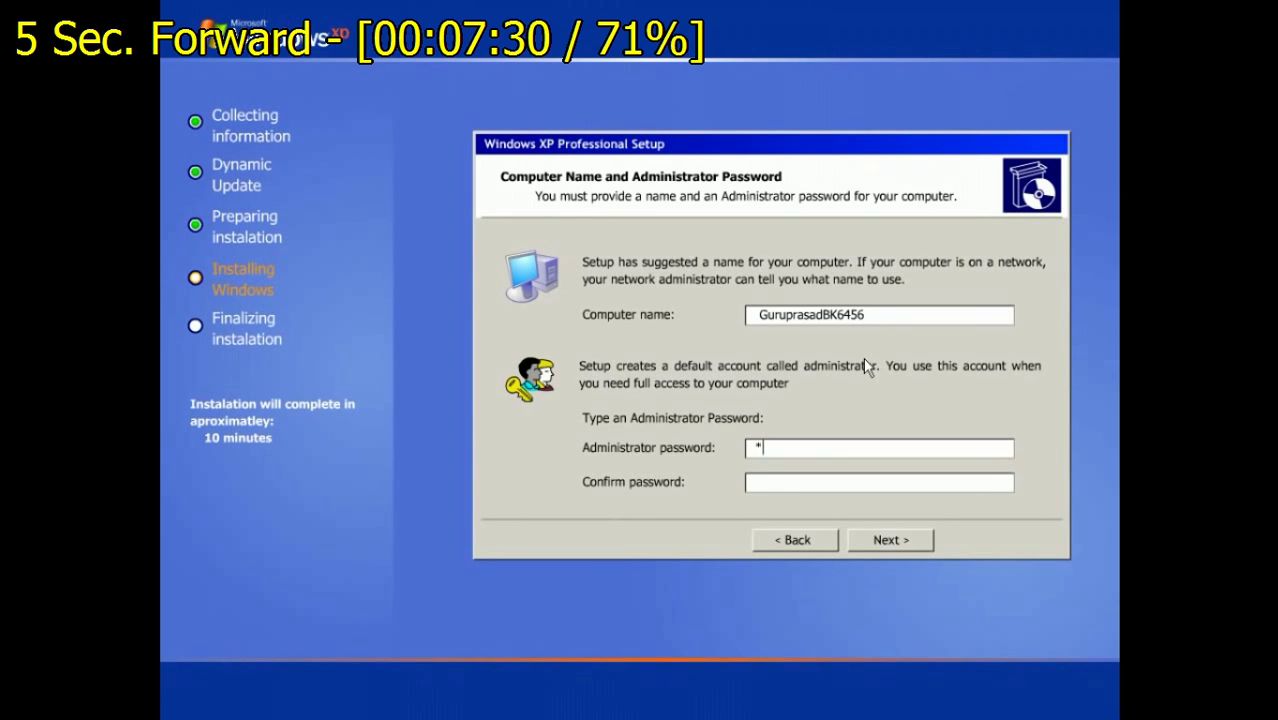
pyautogui.write('*******')
pyautogui.press('Tab')
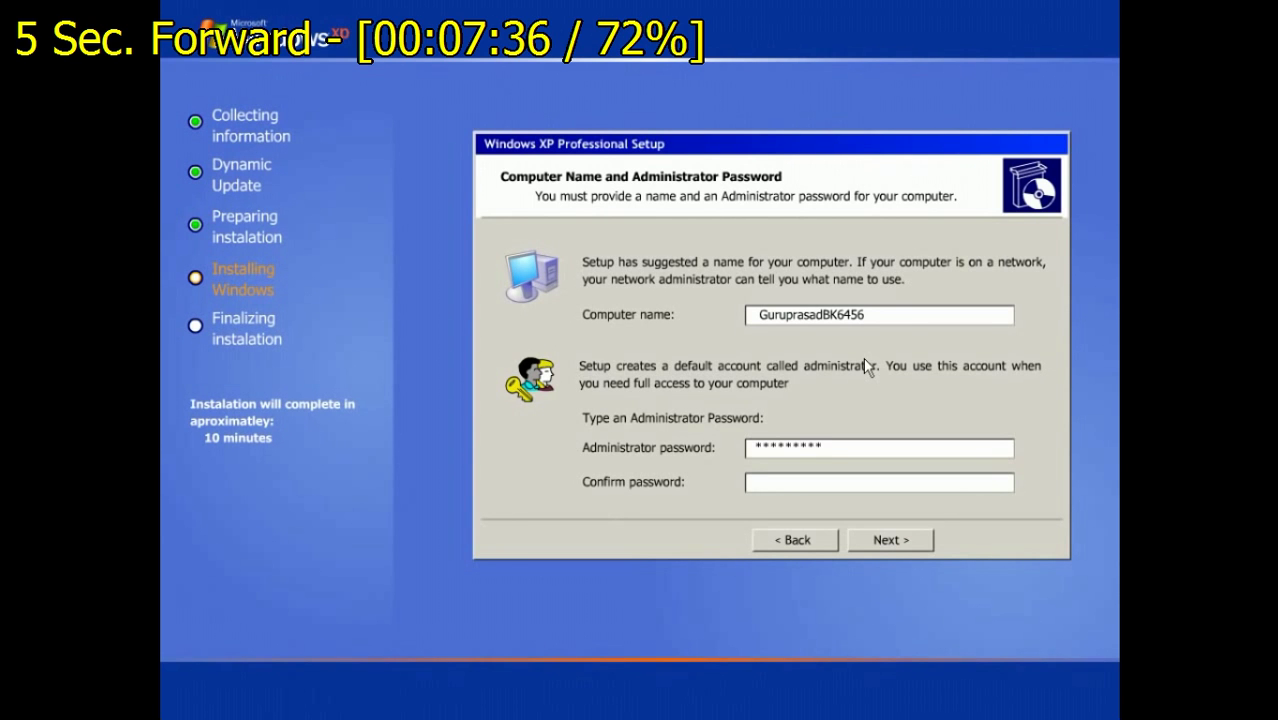
pyautogui.write('*')
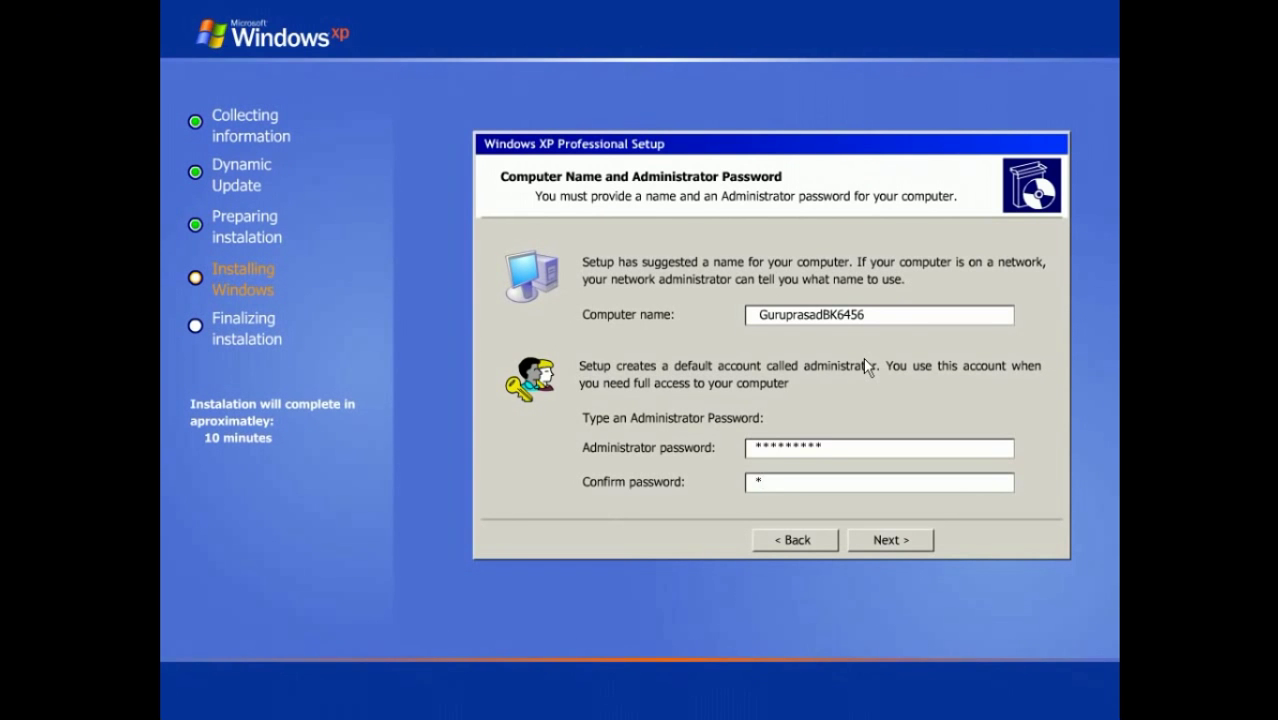
pyautogui.write('********')
# Accept the computer name and password, leaving the displayed date and time unchanged.
pyautogui.click(879, 540)
pyautogui.moveTo(657, 284); pyautogui.dragTo(828, 284)
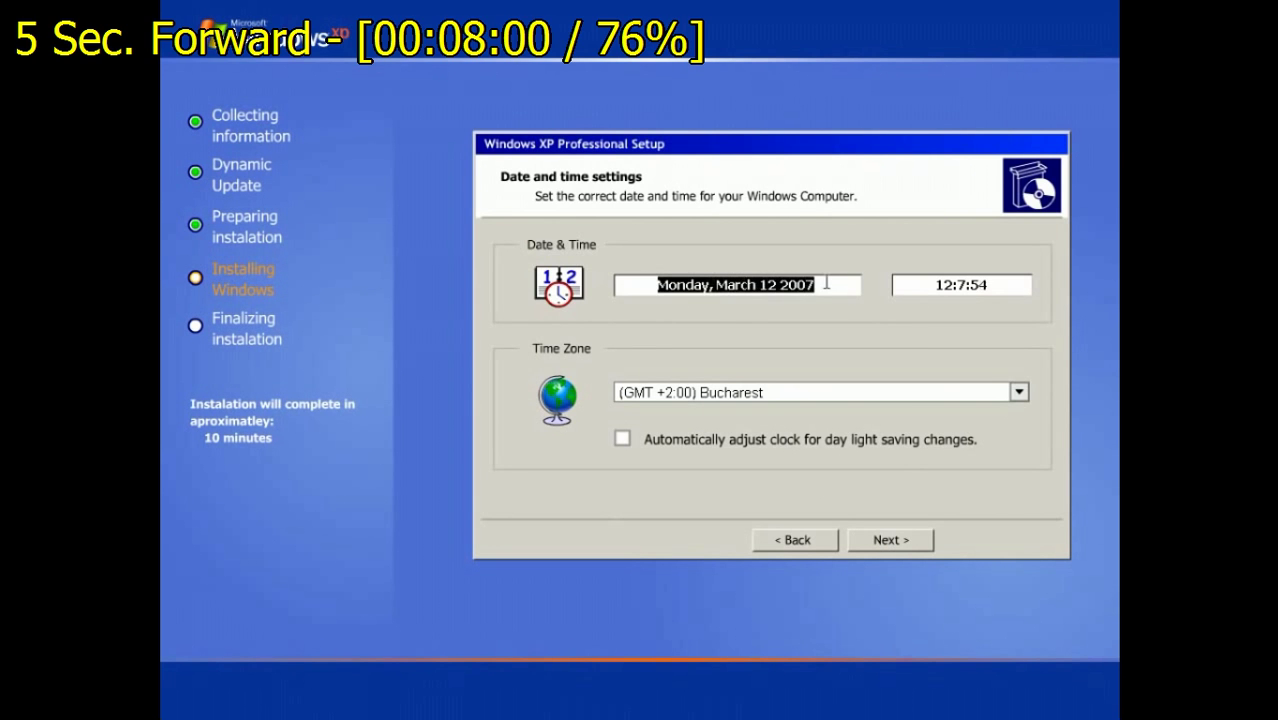
pyautogui.moveTo(935, 284); pyautogui.dragTo(1003, 284)
pyautogui.click(825, 285)
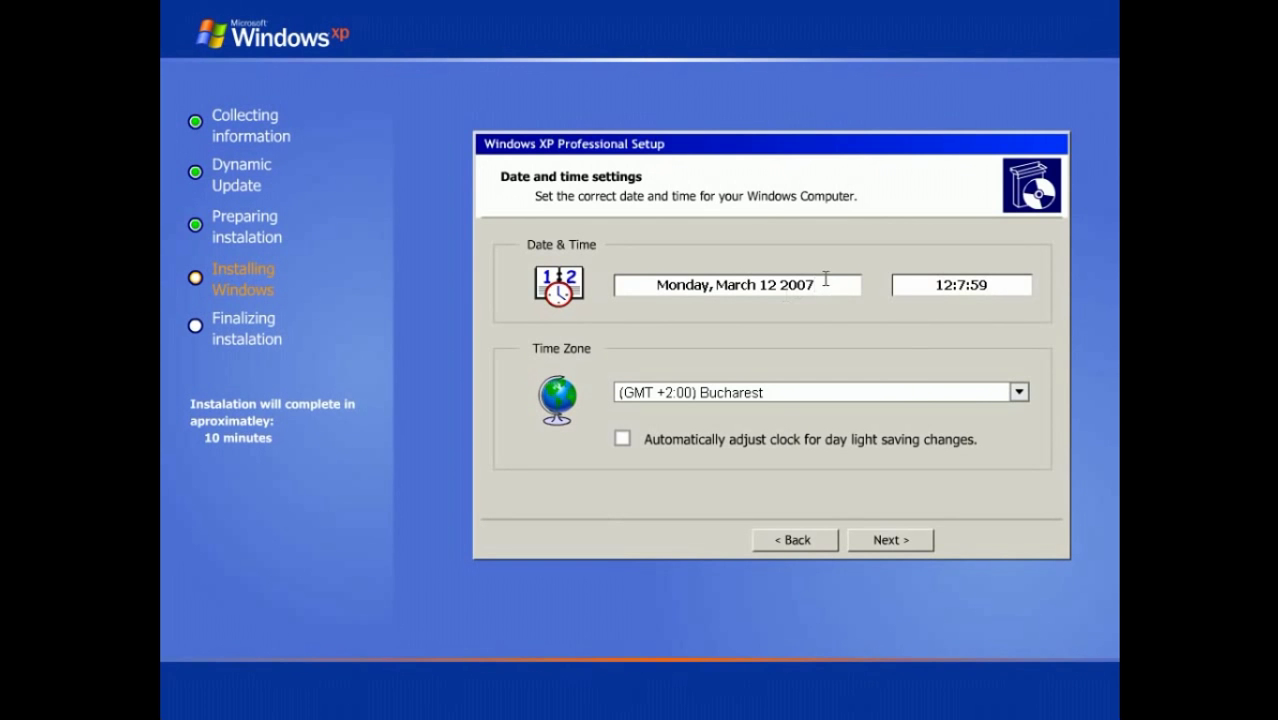
# Set the time zone to (GMT +5.30) Chenani, Kalota, Mumbai.
pyautogui.click(1019, 392)
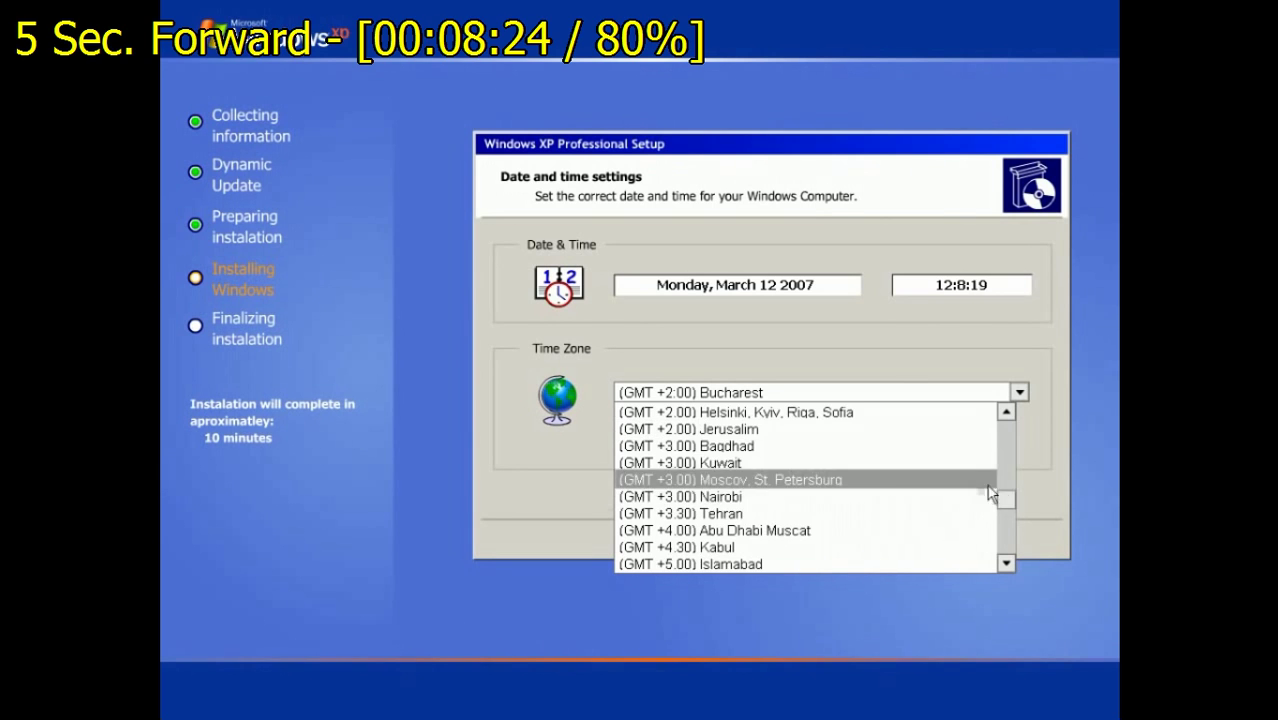
pyautogui.scroll(-2, 788, 478)
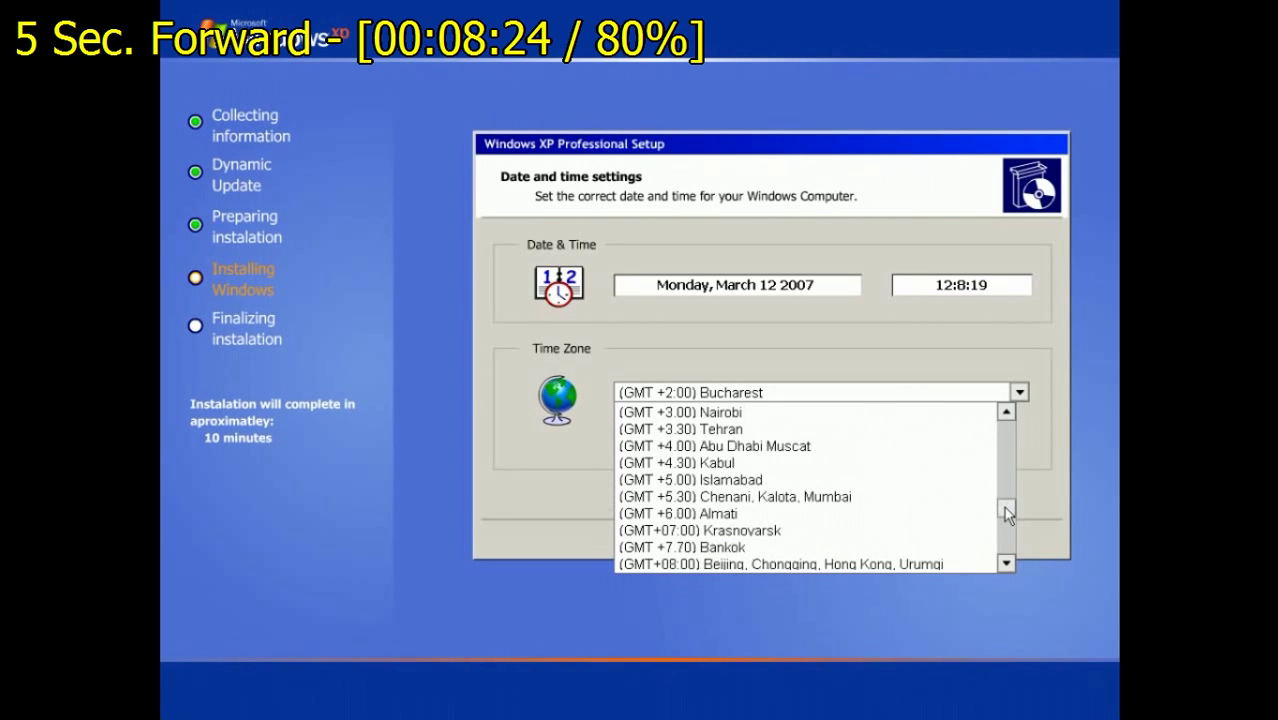
pyautogui.click(752, 497)
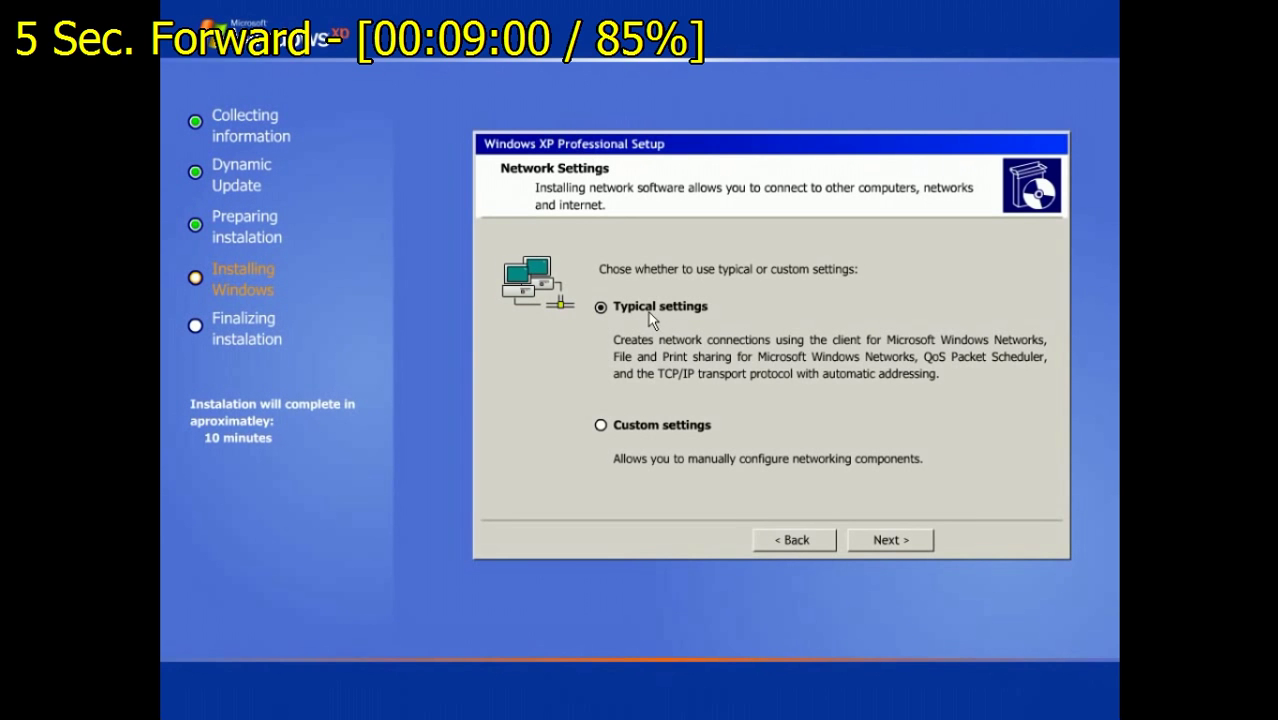
# Keep Typical network settings and leave the workgroup name as WORKGROUP to continue installing.
pyautogui.click(601, 425)
pyautogui.click(602, 307)
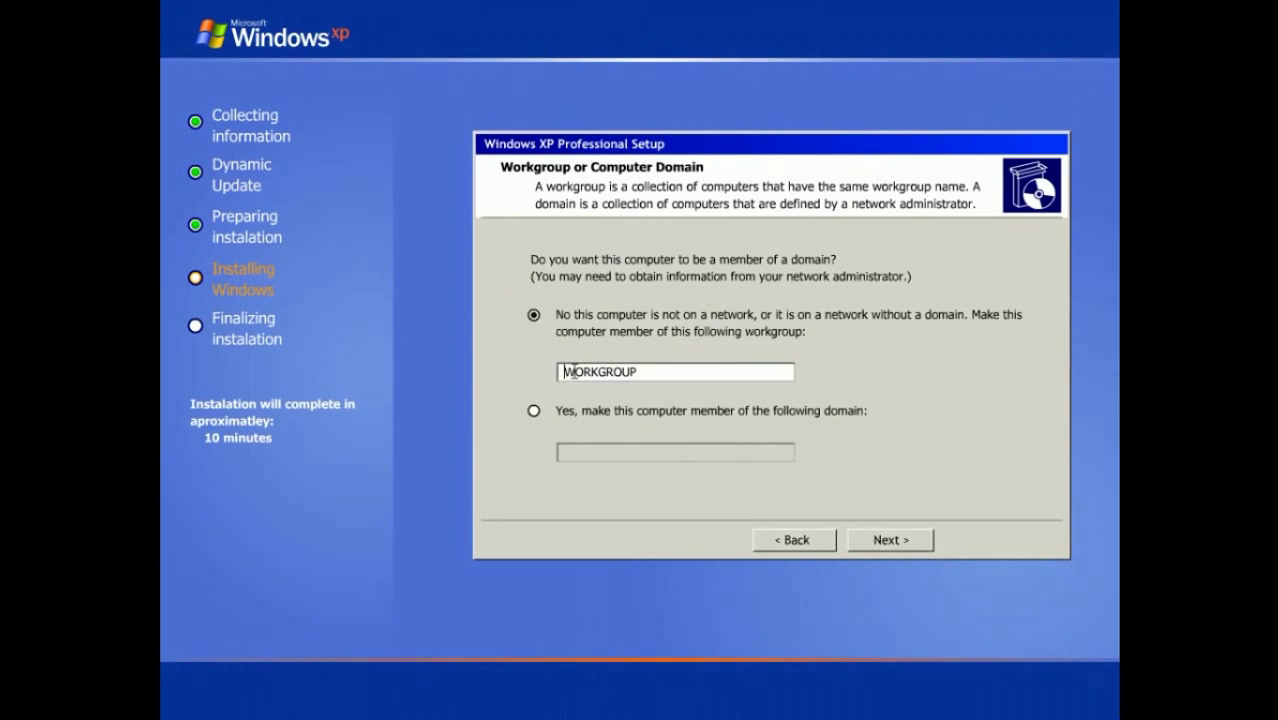
pyautogui.moveTo(564, 371); pyautogui.dragTo(657, 358)
pyautogui.click(666, 373)
pyautogui.click(878, 539)
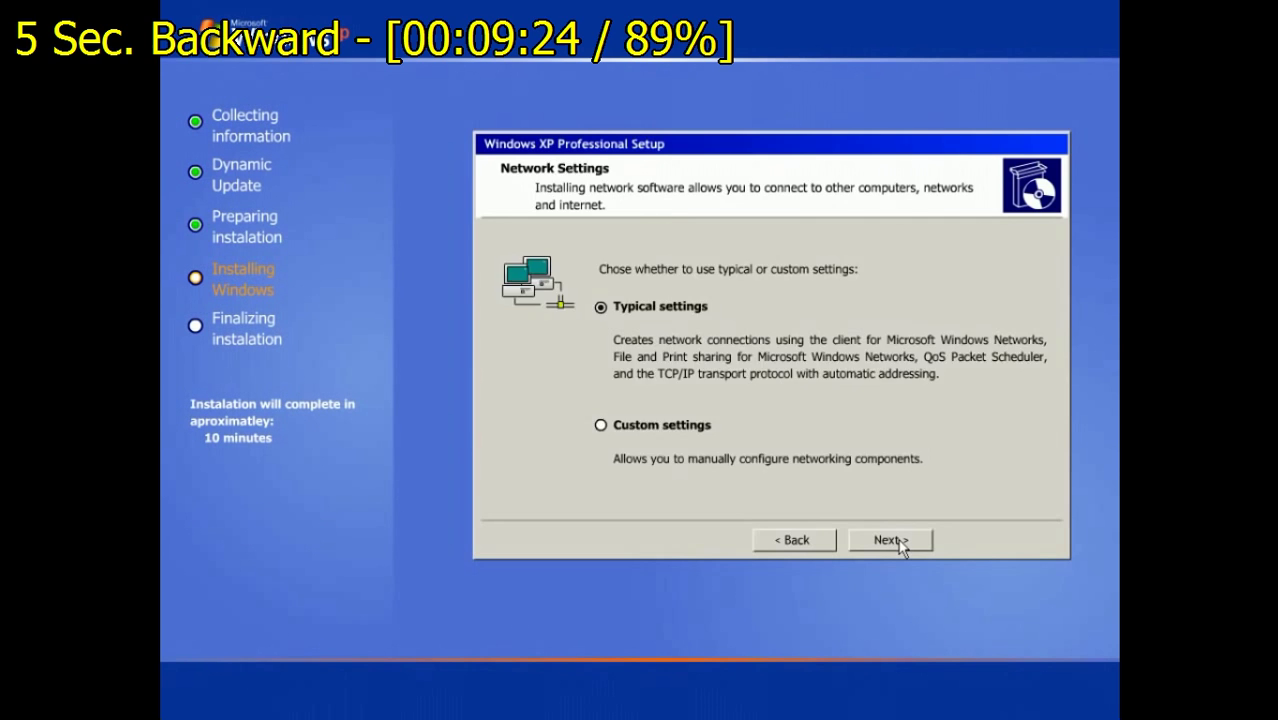
pyautogui.click(899, 543)
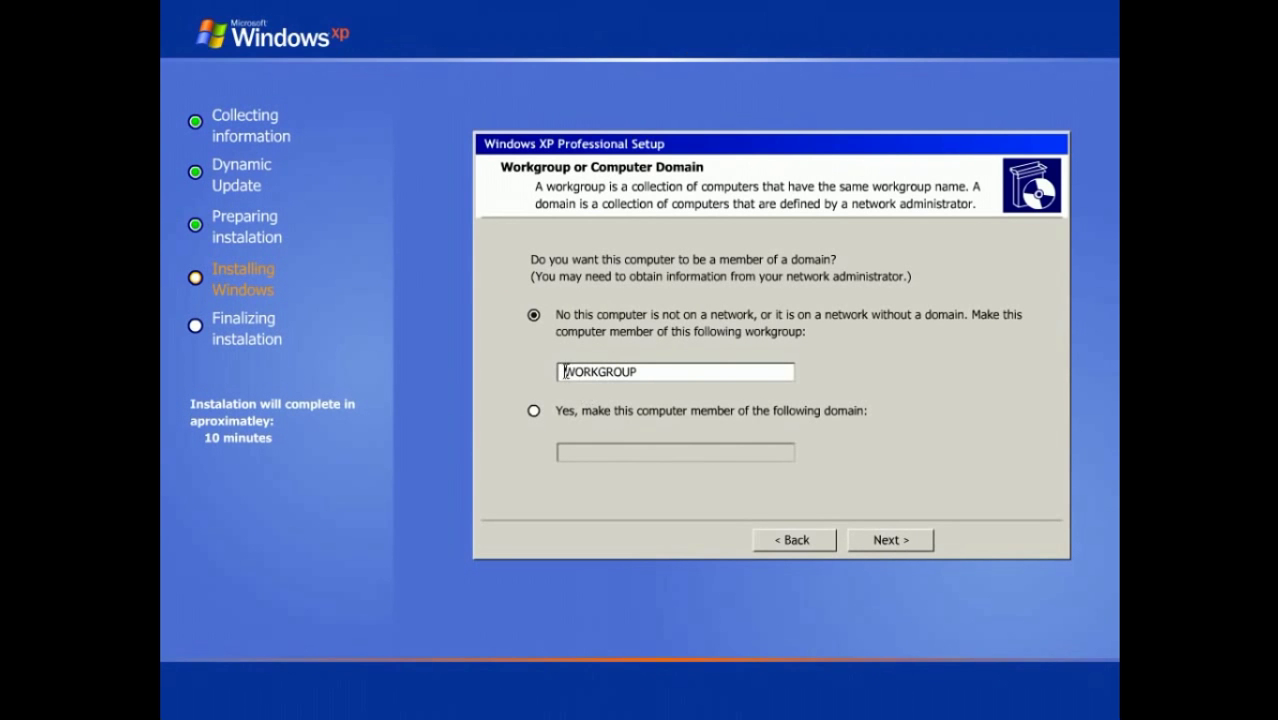
pyautogui.moveTo(563, 372); pyautogui.dragTo(640, 355)
pyautogui.click(666, 373)
pyautogui.click(880, 535)
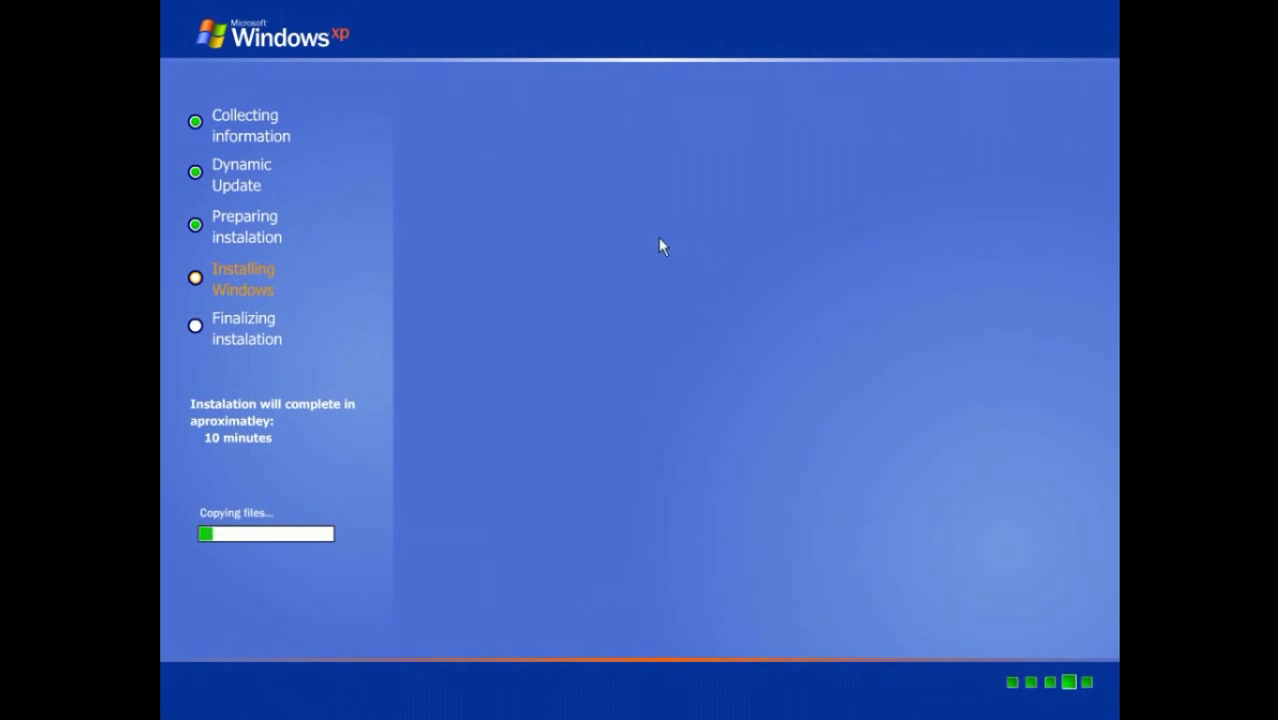